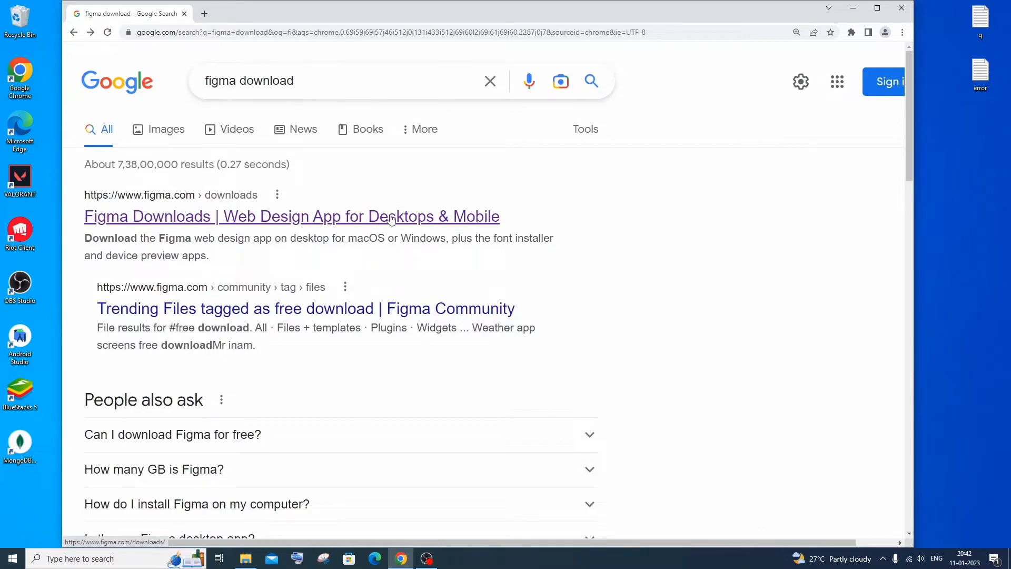
- Download FigmaSetup.exe from Figma's downloads page via 'Desktop app for Windows'
left_click(320, 219)
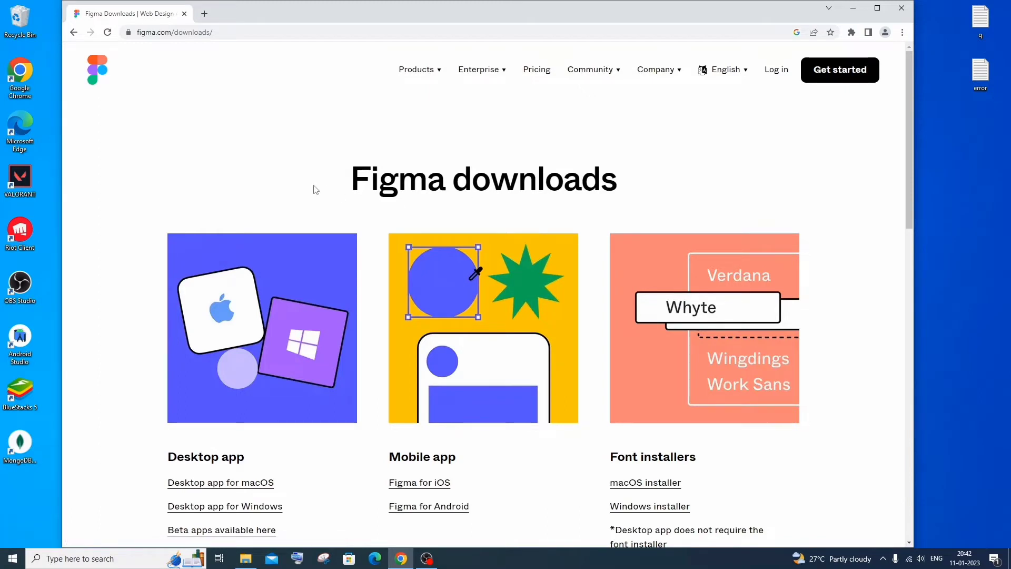
scroll(313, 189, "down", 2)
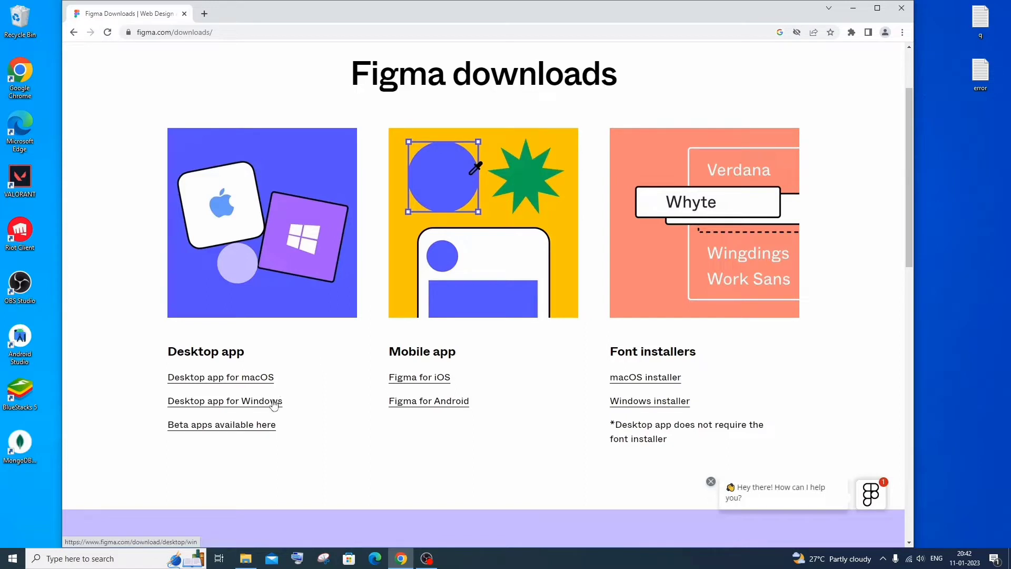
left_click(235, 401)
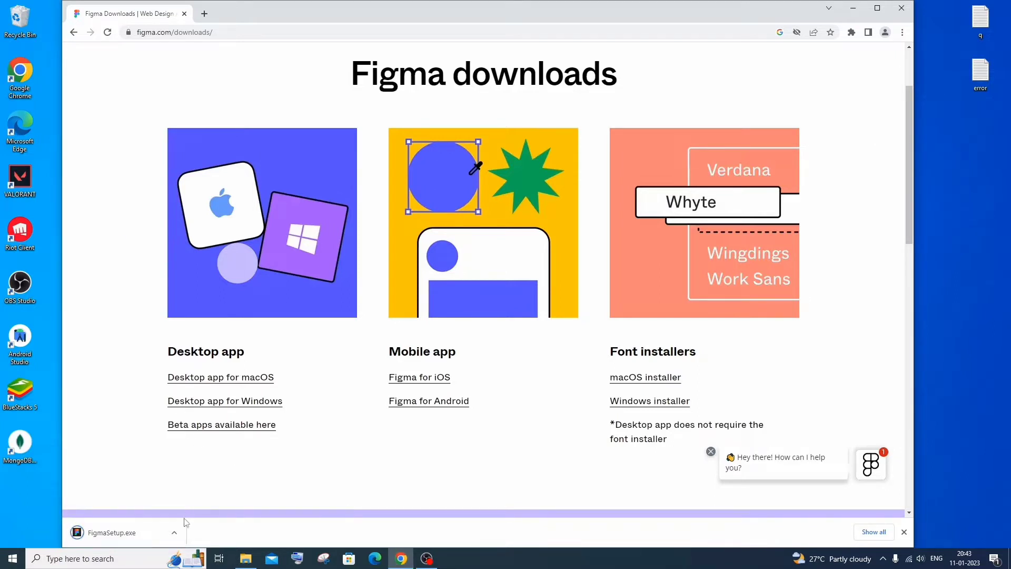
- Open FigmaSetup.exe from Chrome's download bar to reach the Welcome to Figma screen
left_click(175, 531)
left_click(190, 464)
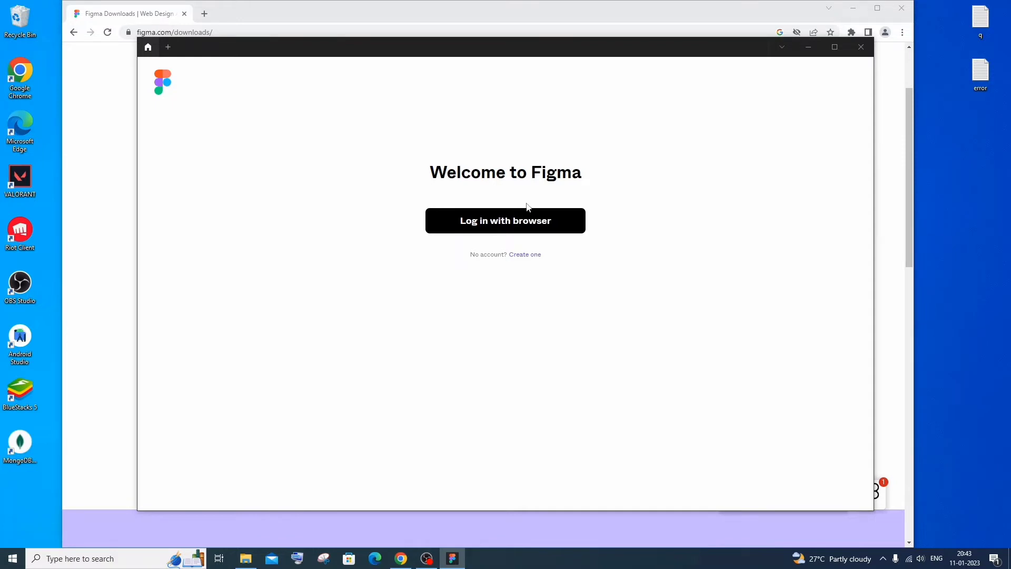
- Log in with the browser, retrying once, until the signed-in file browser appears
left_click(525, 224)
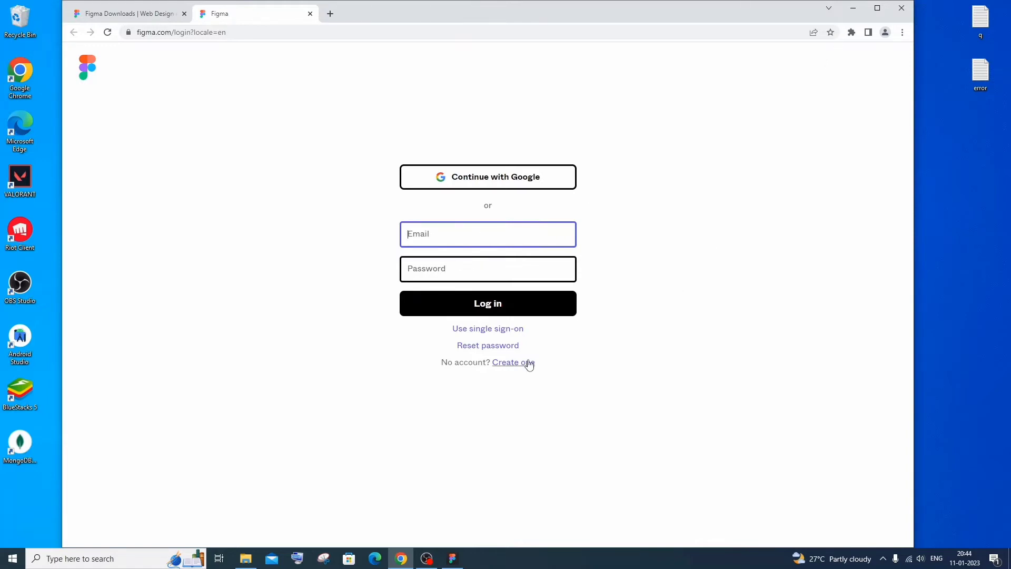
left_click(876, 7)
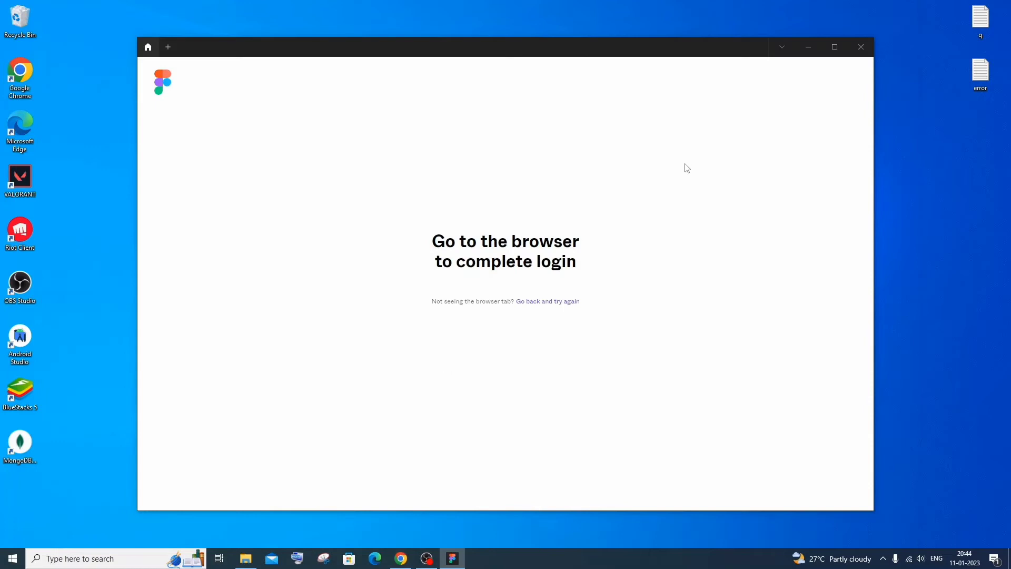
left_click(560, 303)
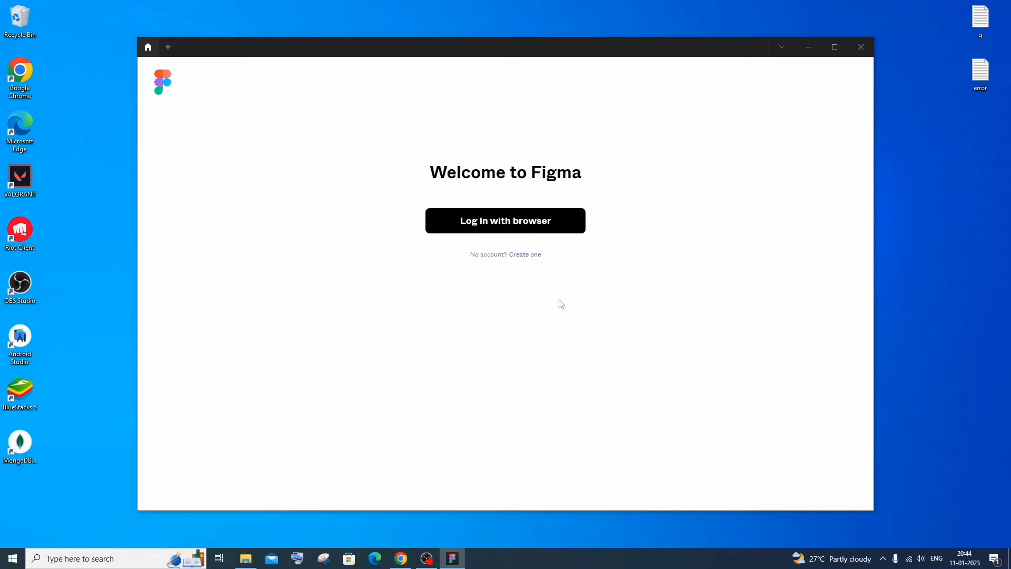
left_click(526, 257)
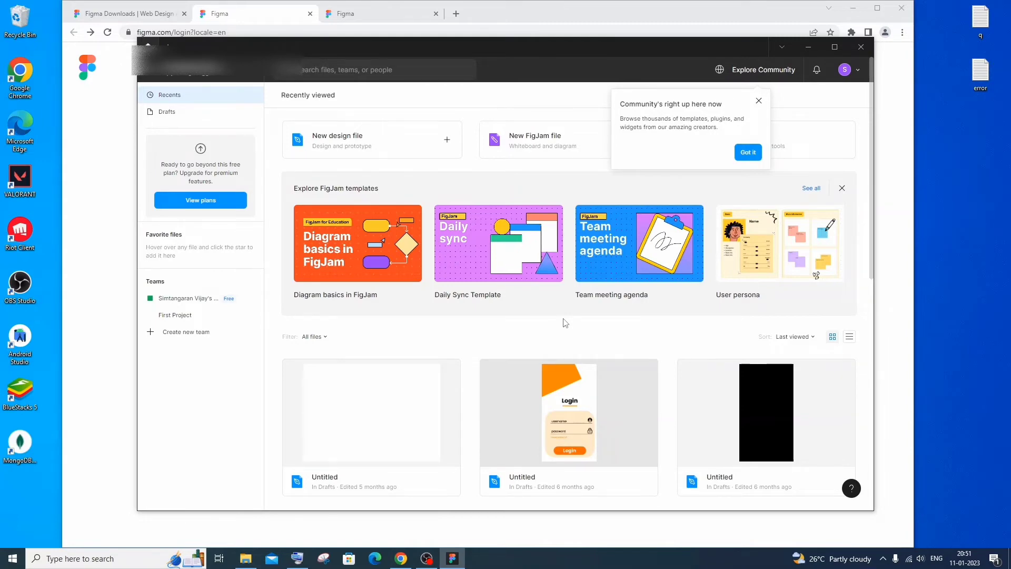
scroll(562, 322, "down", 4)
scroll(563, 322, "down", 4)
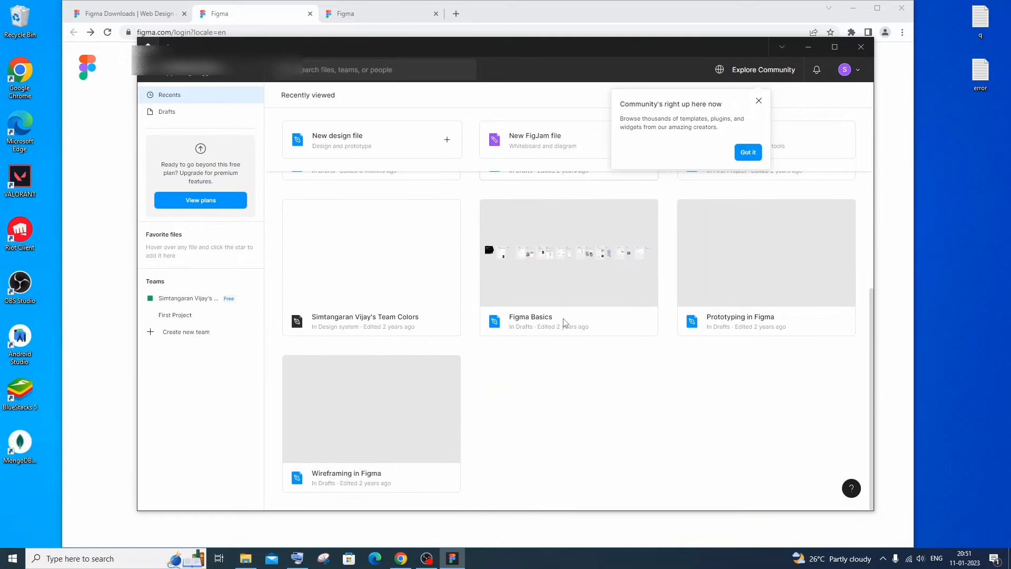
scroll(564, 323, "up", 4)
scroll(563, 322, "up", 4)
scroll(563, 322, "up", 2)
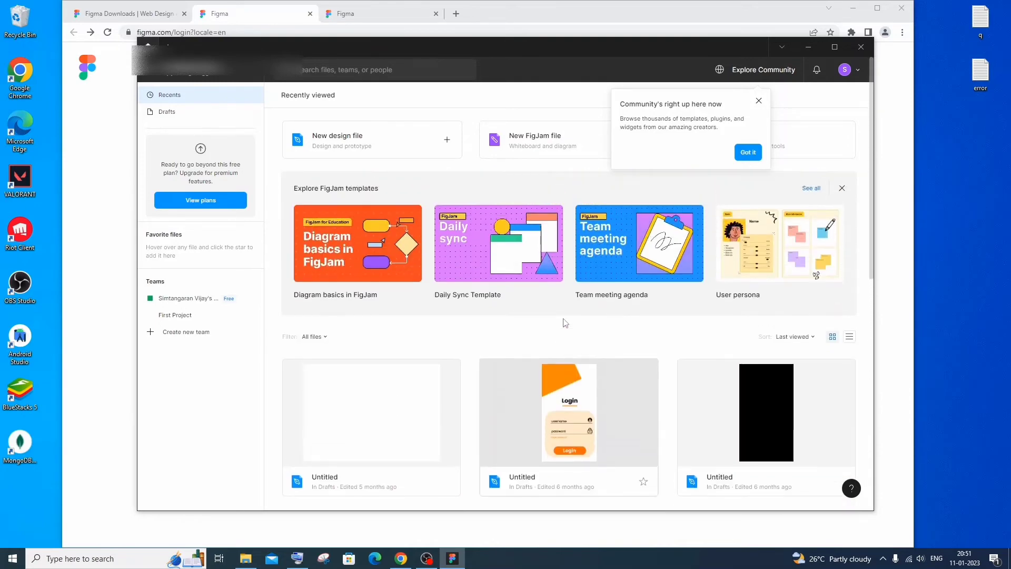
mouse_move(639, 243)
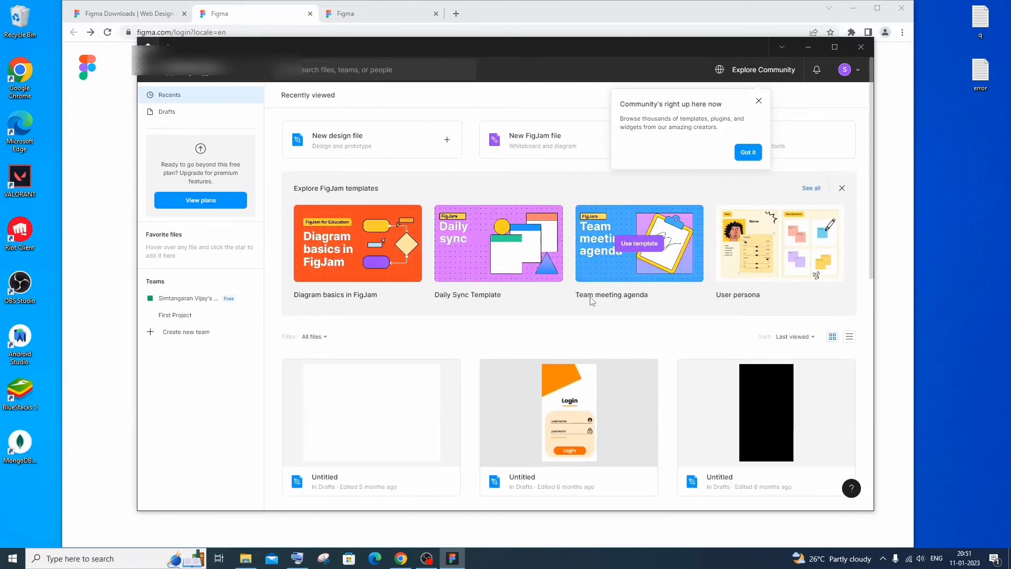
scroll(591, 302, "down", 4)
scroll(591, 302, "down", 4)
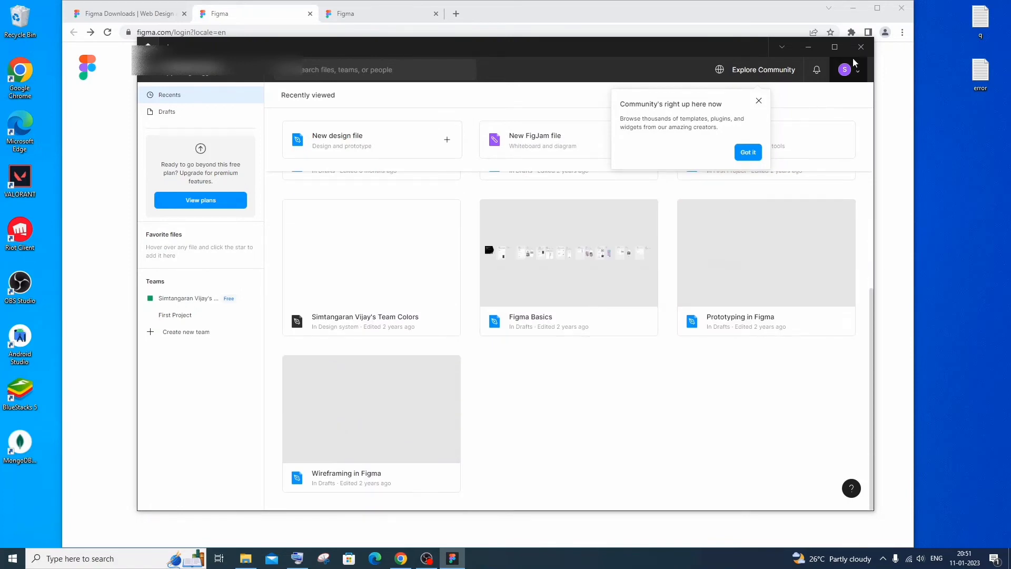
- Relaunch Figma from Windows search for 'fig' and close the 'Meet in a new way' popup
left_click(116, 559)
type("fig")
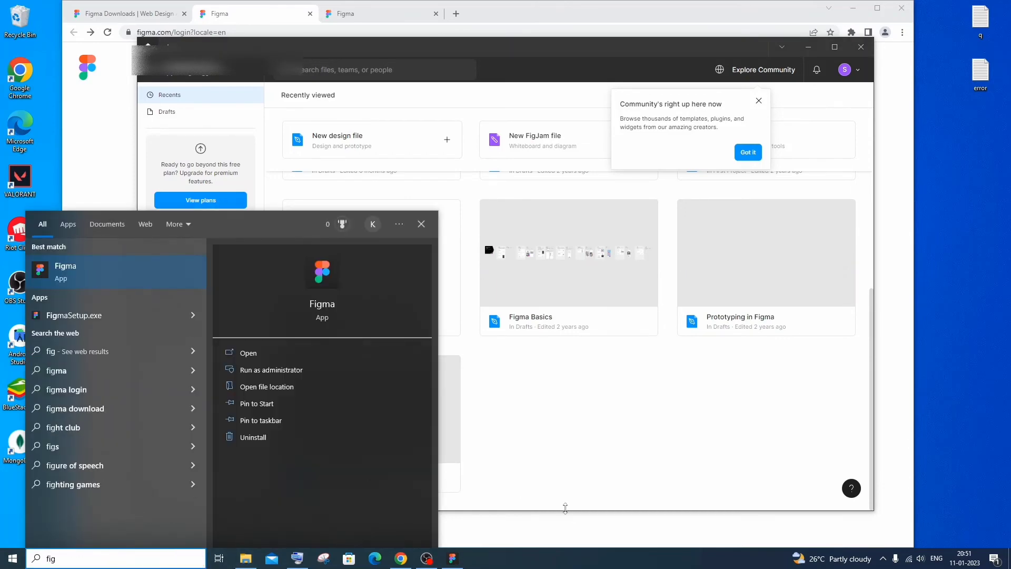
key("Return")
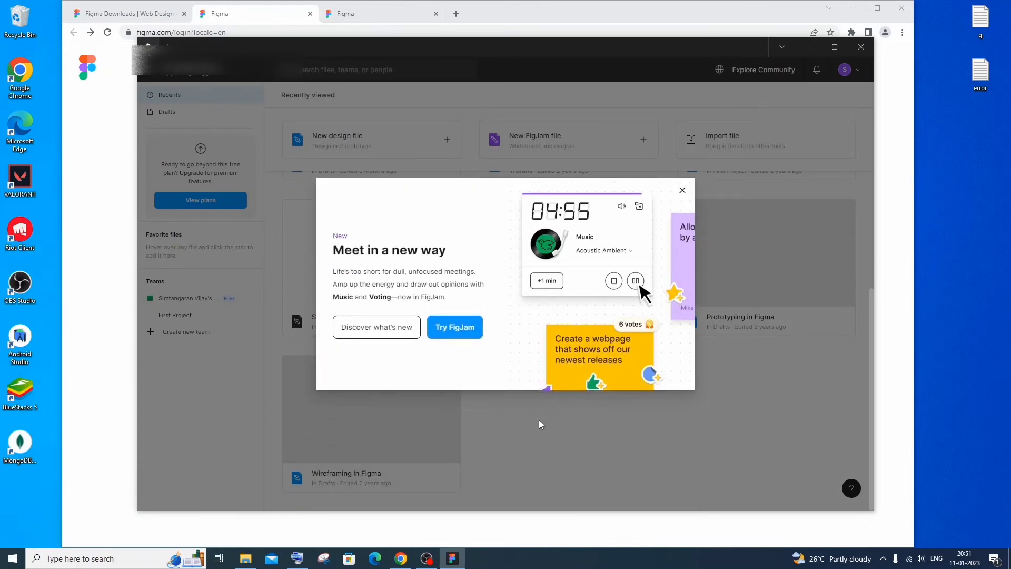
left_click(539, 424)
scroll(540, 424, "up", 2)
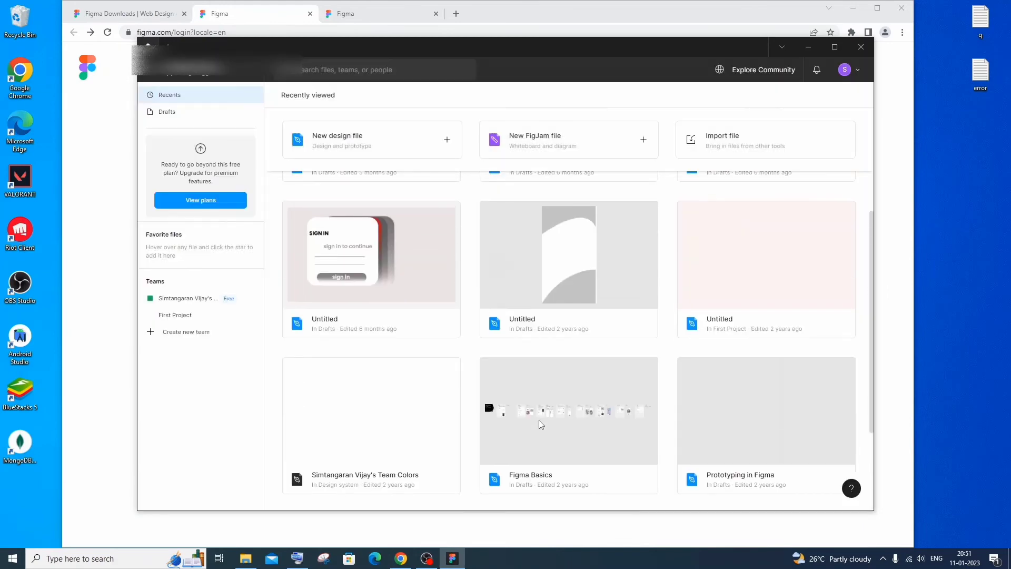